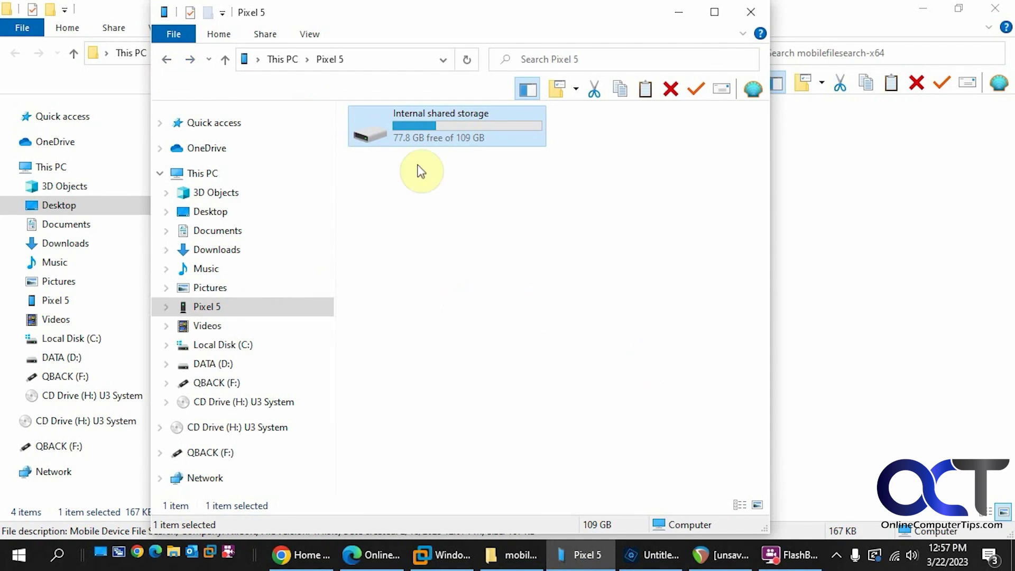
- Browse the Pixel 5's DCIM folder, then launch MobileFileSearch.exe from the mobilefilesearch-x64 folder
{"action": "double_click", "coordinate": [444, 139]}
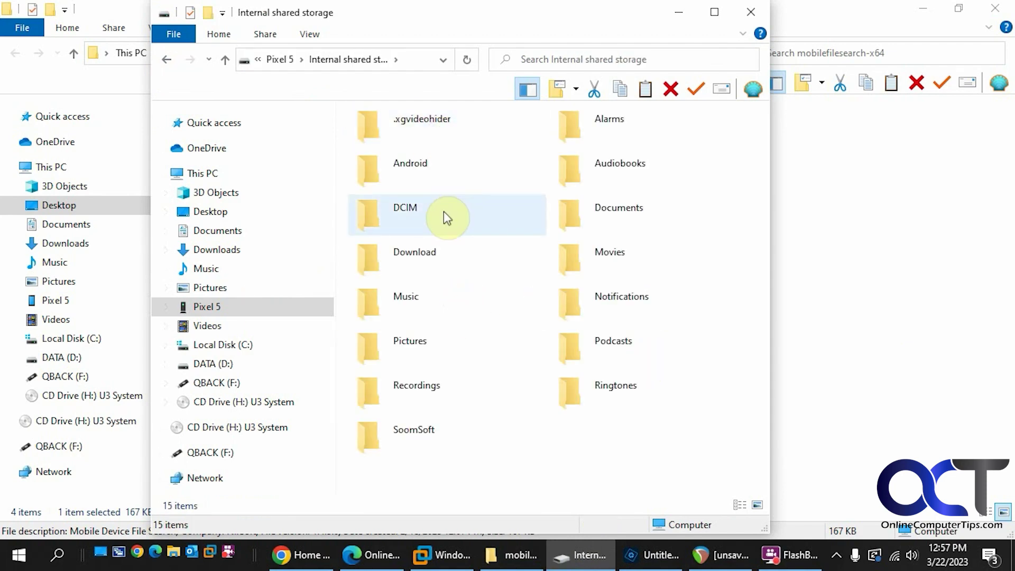
{"action": "double_click", "coordinate": [429, 209]}
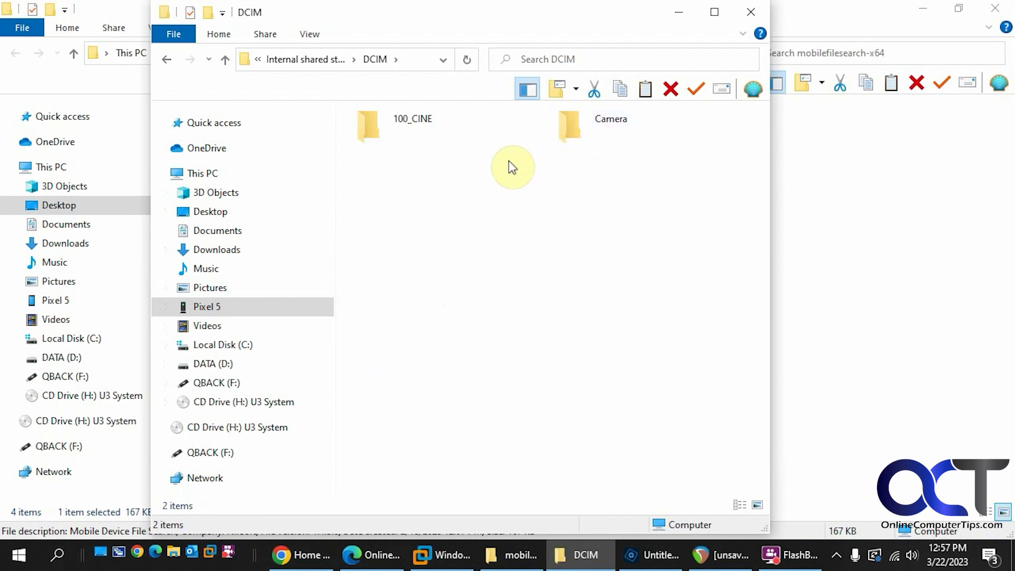
{"action": "left_click", "coordinate": [163, 58]}
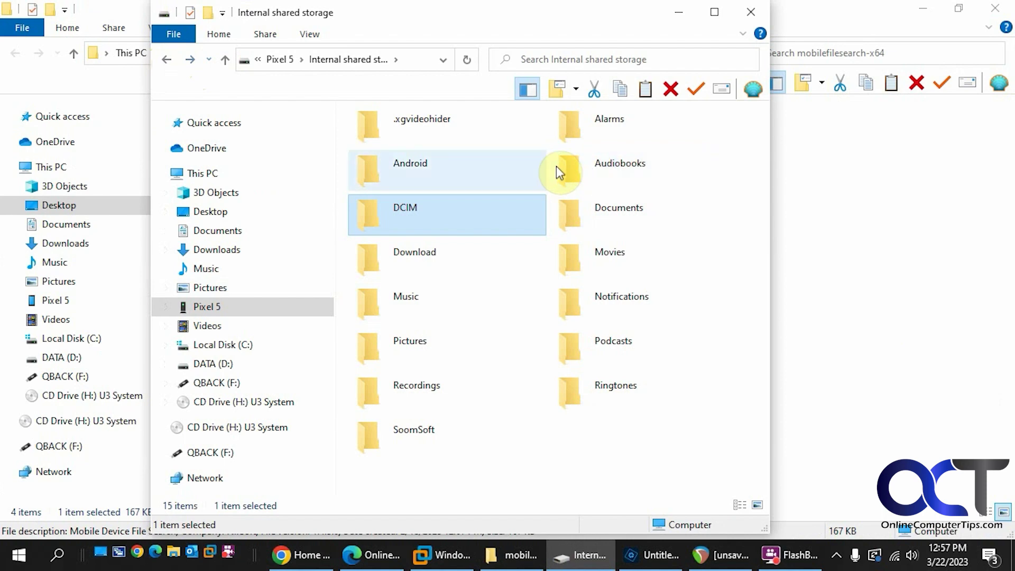
{"action": "left_click", "coordinate": [879, 301]}
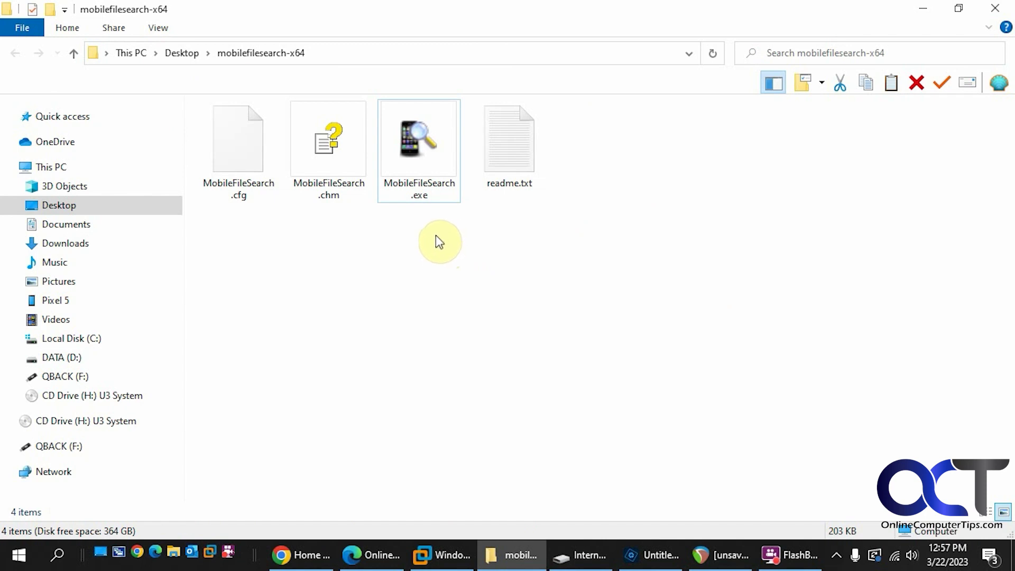
{"action": "double_click", "coordinate": [426, 174]}
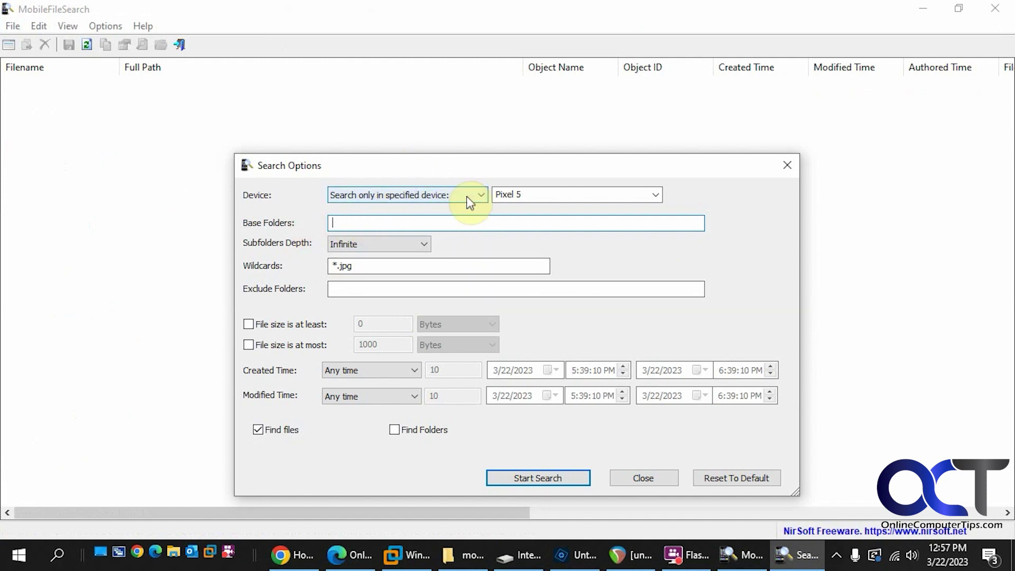
- Limit the search to the Pixel 5 only, keeping Infinite subfolder depth and the *.jpg wildcard
{"action": "left_click", "coordinate": [482, 195]}
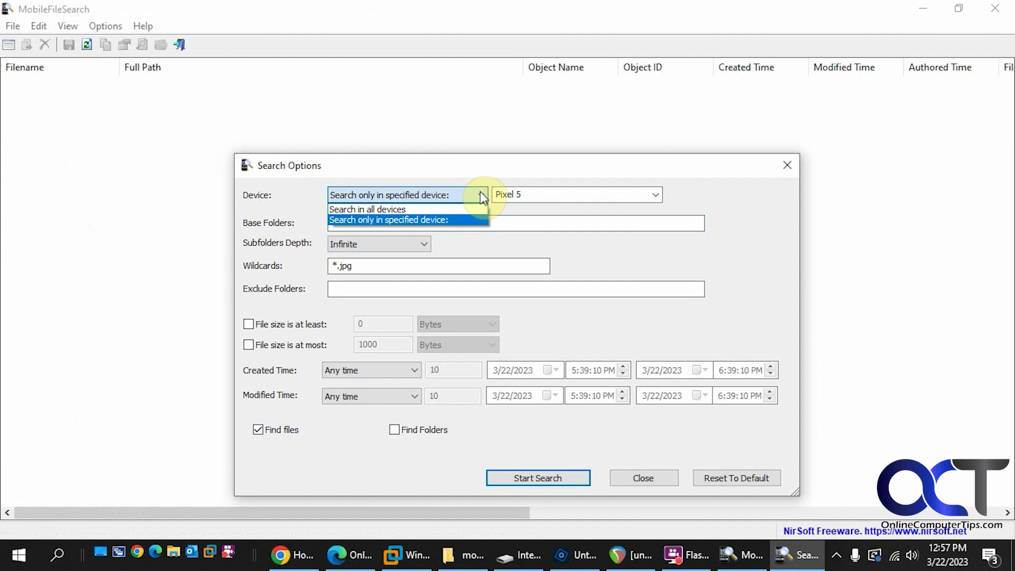
{"action": "left_click", "coordinate": [480, 195]}
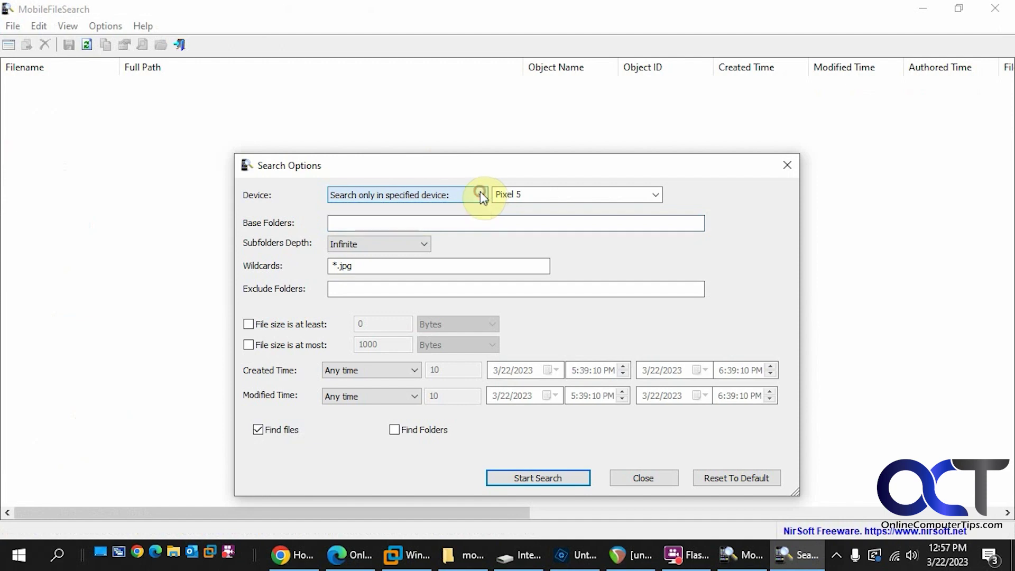
{"action": "left_click", "coordinate": [656, 196]}
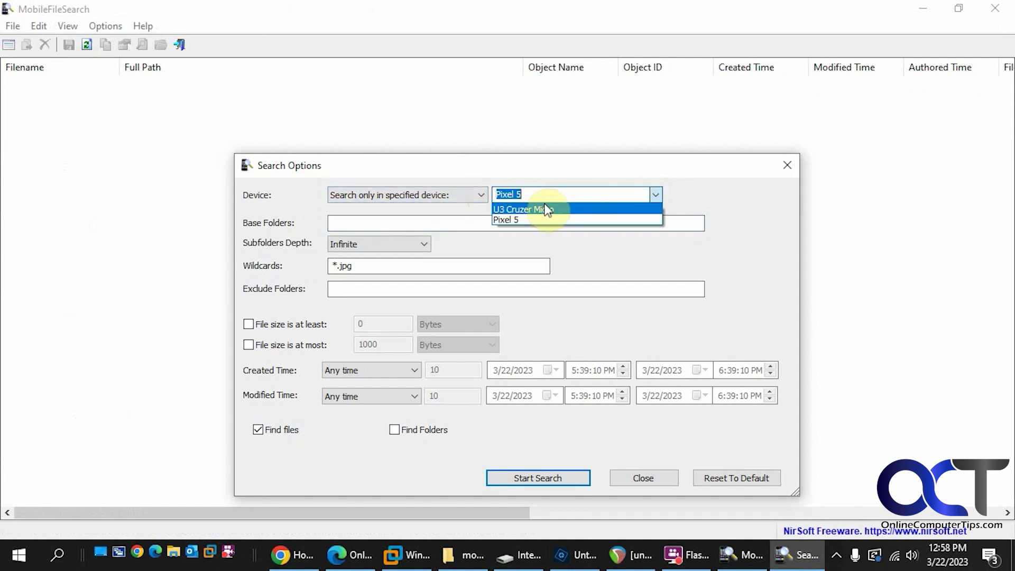
{"action": "left_click", "coordinate": [570, 217]}
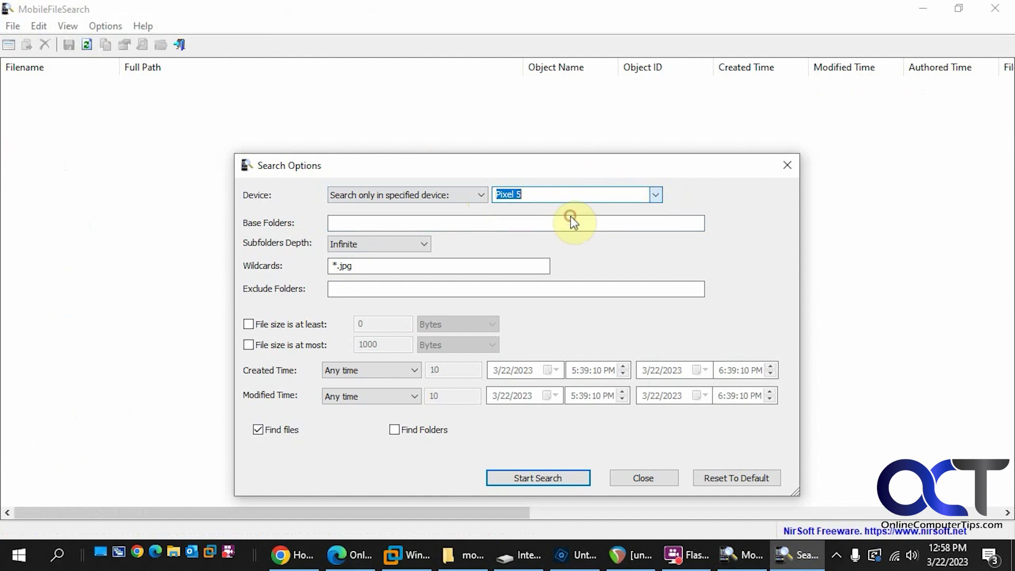
{"action": "left_click", "coordinate": [424, 244]}
{"action": "left_click", "coordinate": [424, 245]}
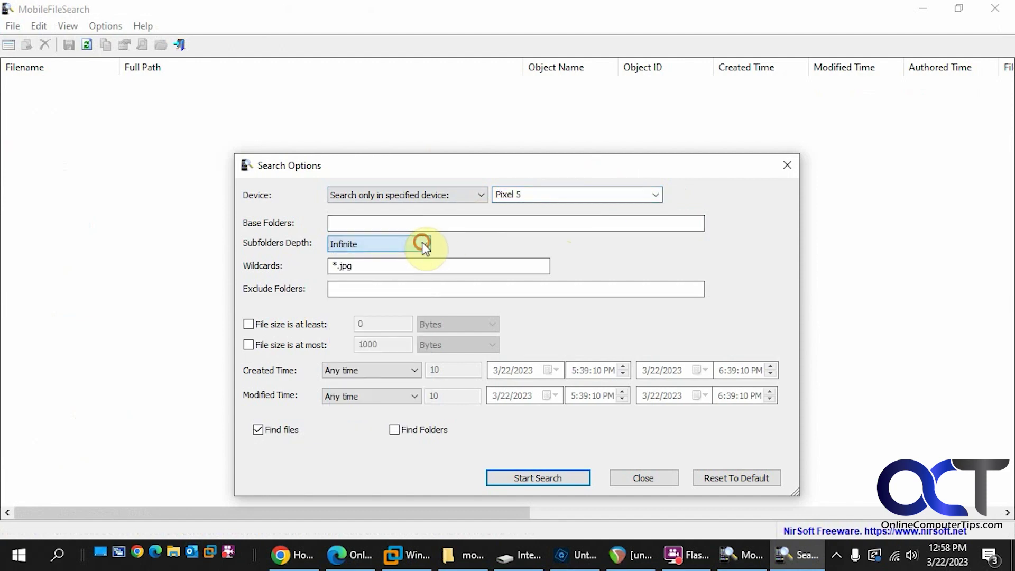
{"action": "left_click", "coordinate": [371, 265]}
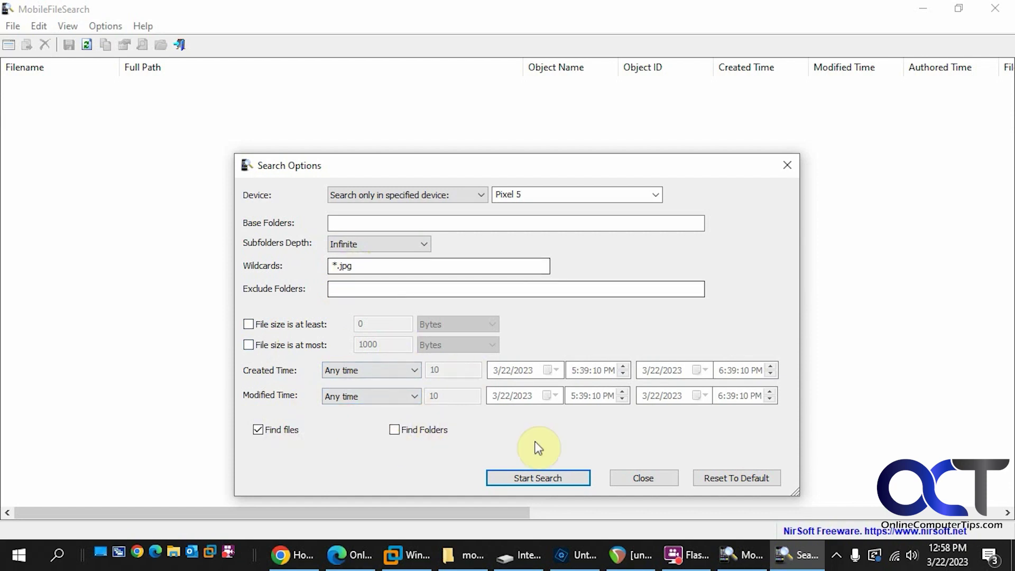
- Start the *.jpg search and scroll through the 3237 results found on the Pixel 5
{"action": "left_click", "coordinate": [558, 479]}
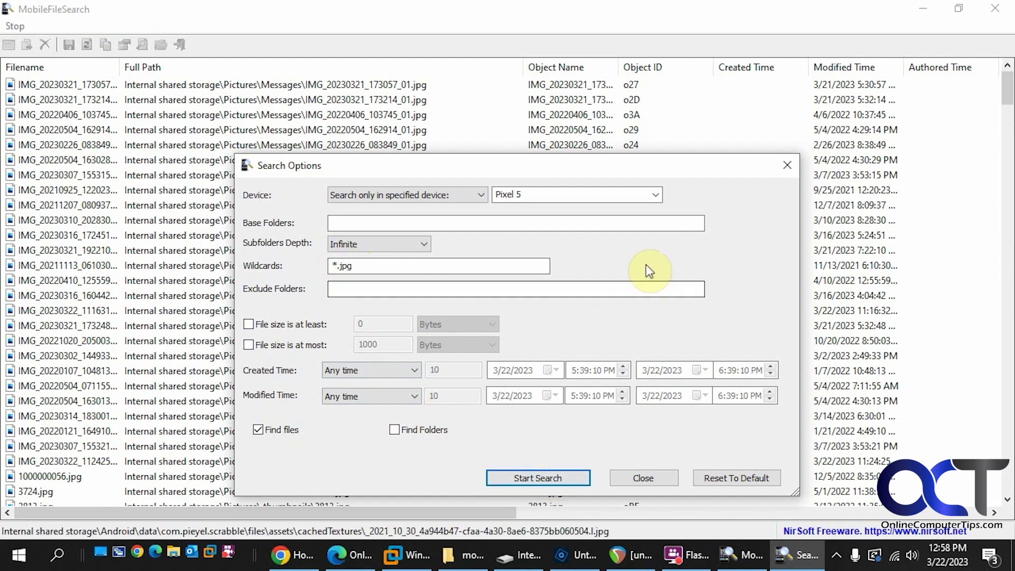
{"action": "left_click", "coordinate": [752, 13]}
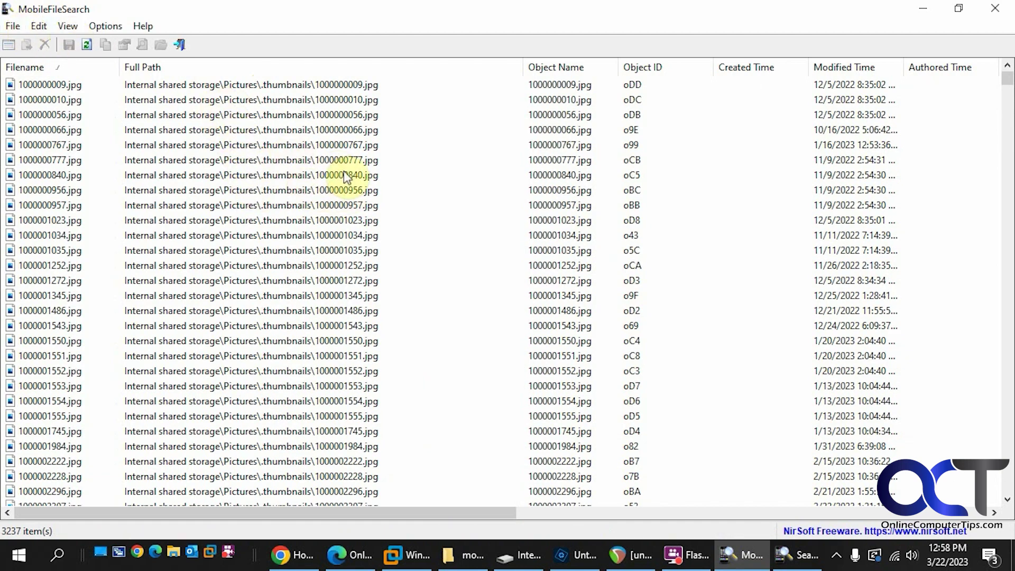
{"action": "scroll", "coordinate": [329, 183], "scroll_direction": "down", "scroll_amount": 7}
{"action": "left_click_drag", "start_coordinate": [1007, 92], "coordinate": [1007, 482]}
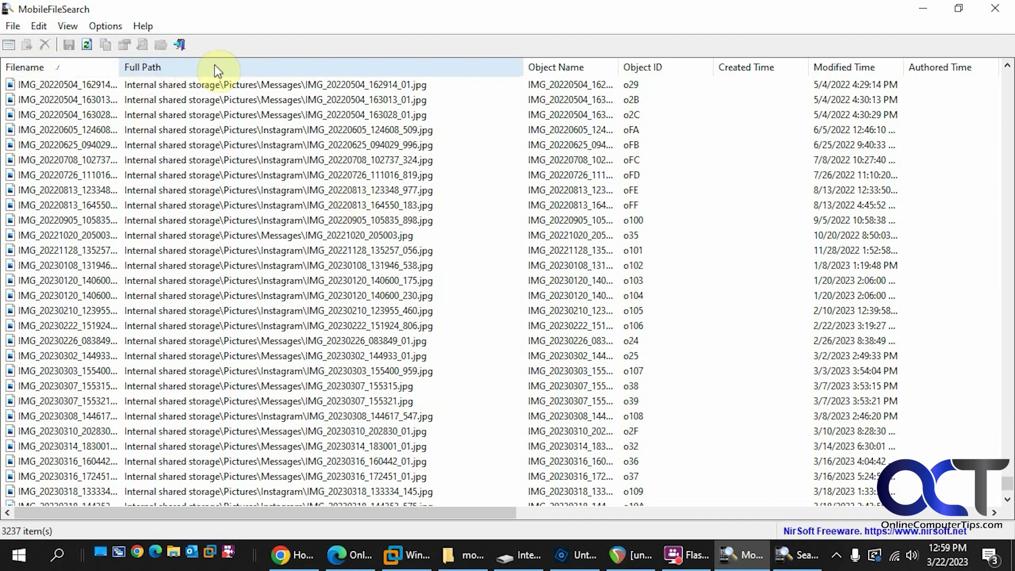
- Keep double-click set to open Properties, then view and close IMG_20220905_105835_898.jpg's properties
{"action": "left_click", "coordinate": [106, 26]}
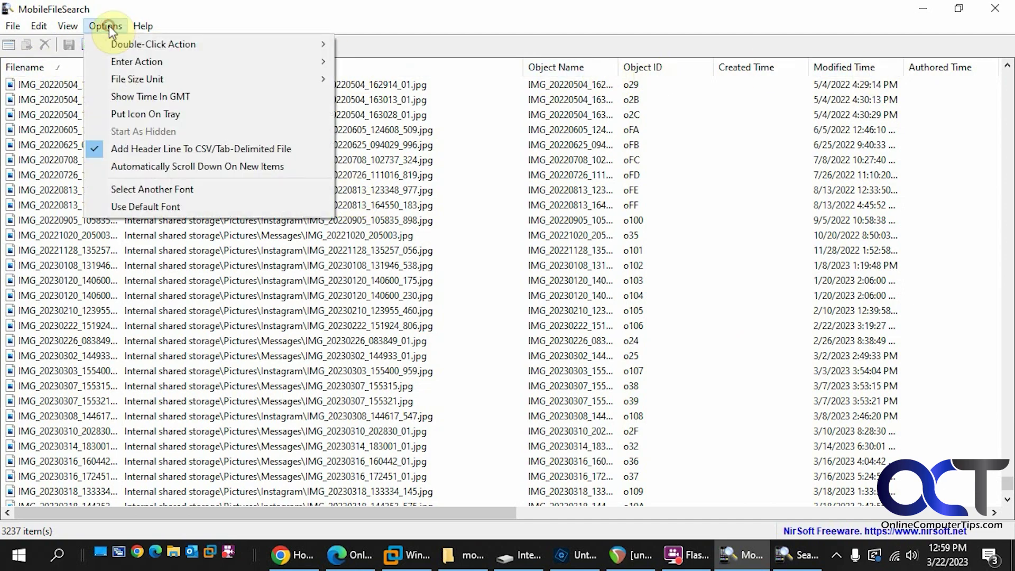
{"action": "mouse_move", "coordinate": [128, 43]}
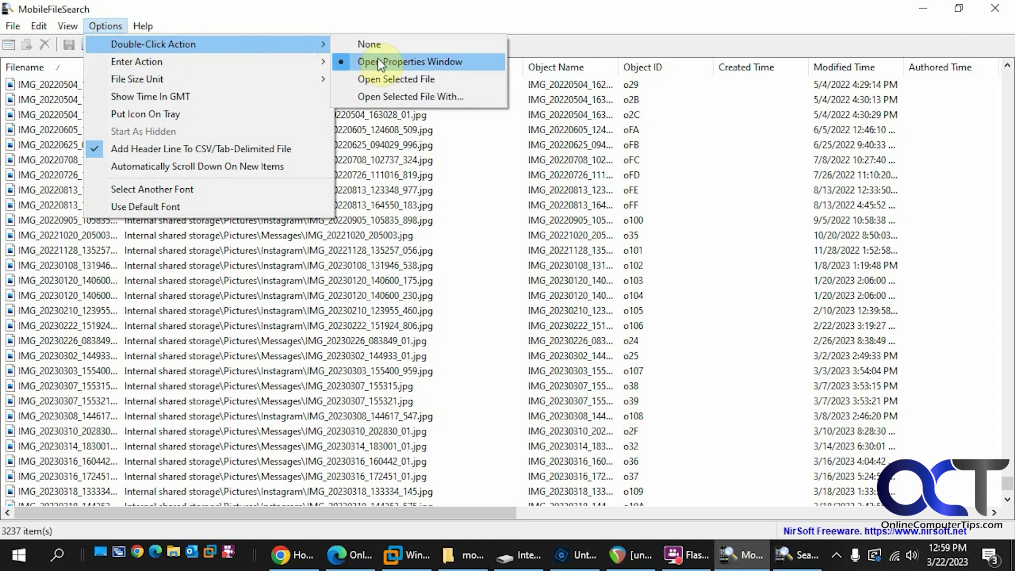
{"action": "left_click", "coordinate": [406, 26]}
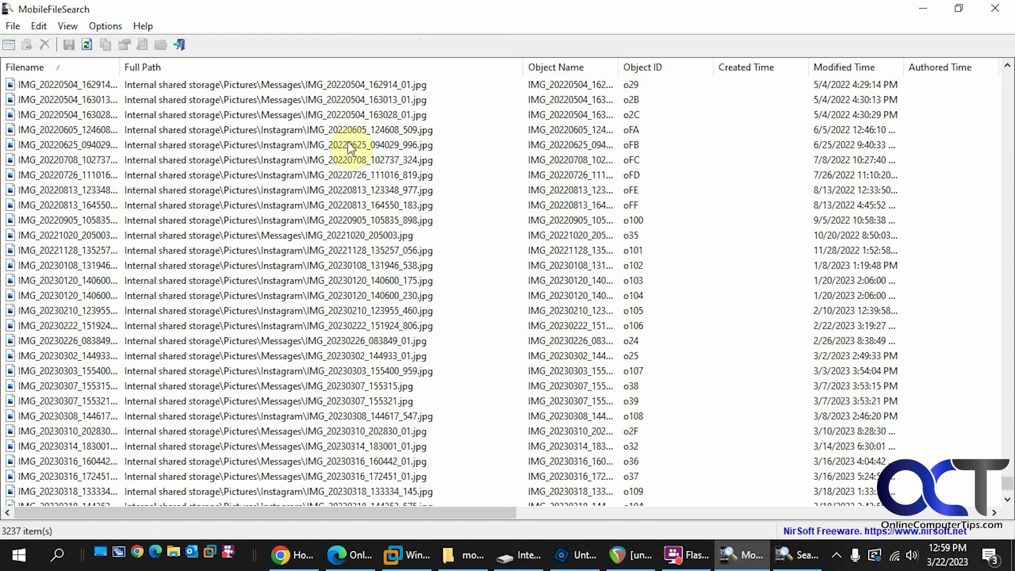
{"action": "double_click", "coordinate": [347, 220]}
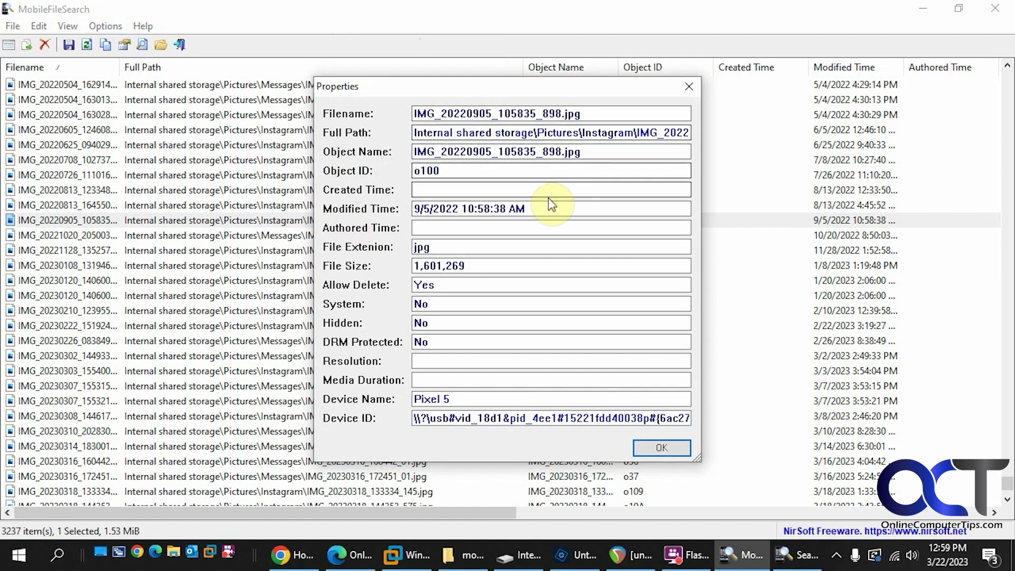
{"action": "left_click", "coordinate": [689, 87]}
- Browse the Options menu's Double-Click Action, Enter Action and File Size Unit submenus
{"action": "left_click", "coordinate": [105, 25]}
{"action": "mouse_move", "coordinate": [132, 42]}
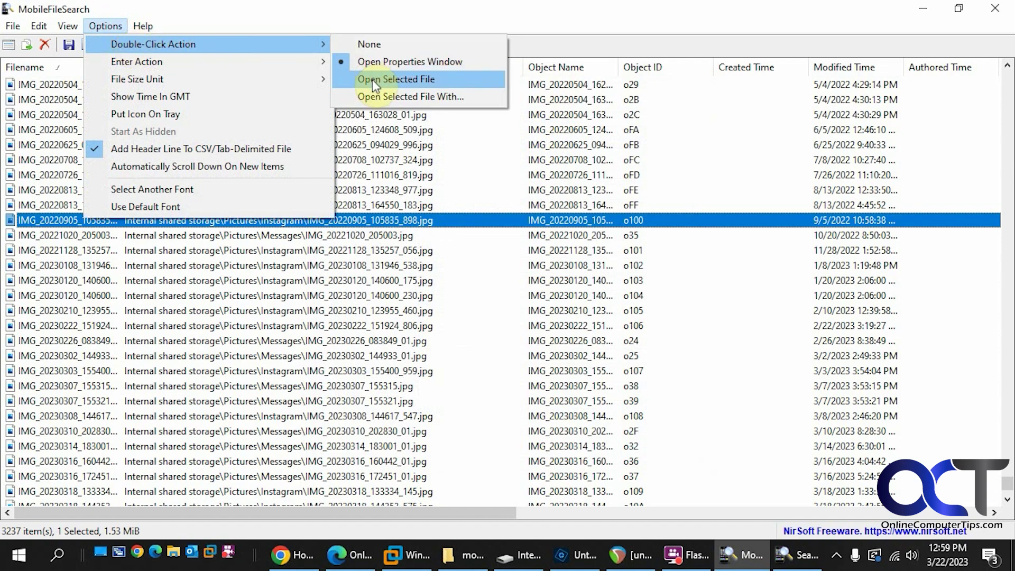
{"action": "mouse_move", "coordinate": [204, 63]}
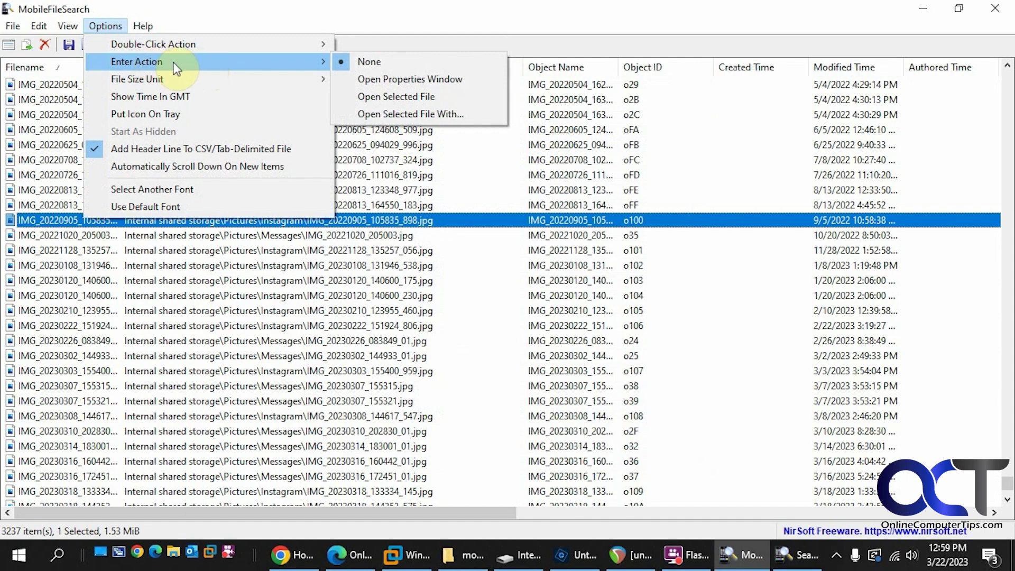
{"action": "mouse_move", "coordinate": [175, 78]}
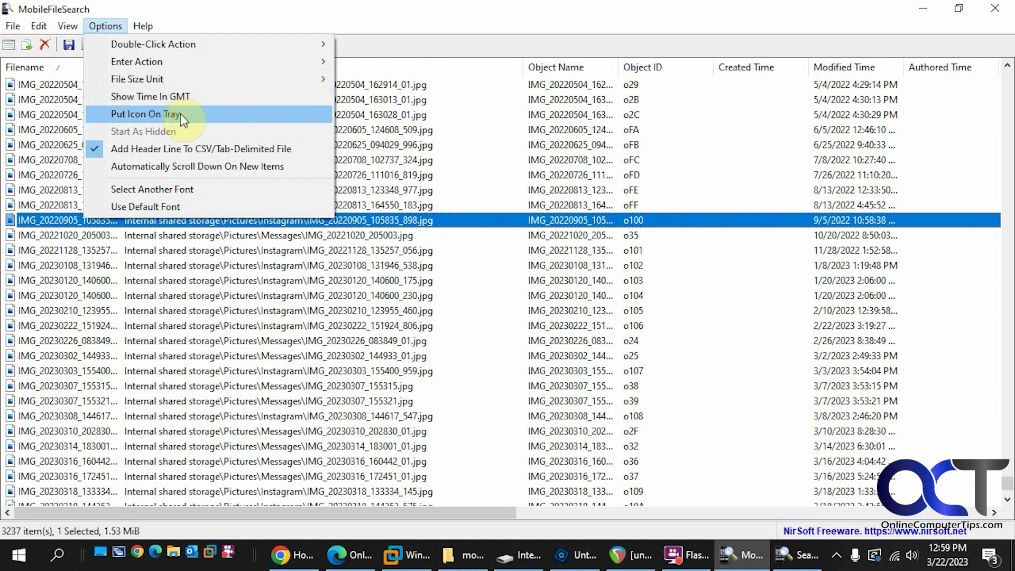
- Show the image Preview Pane, then hide it again
{"action": "mouse_move", "coordinate": [66, 24]}
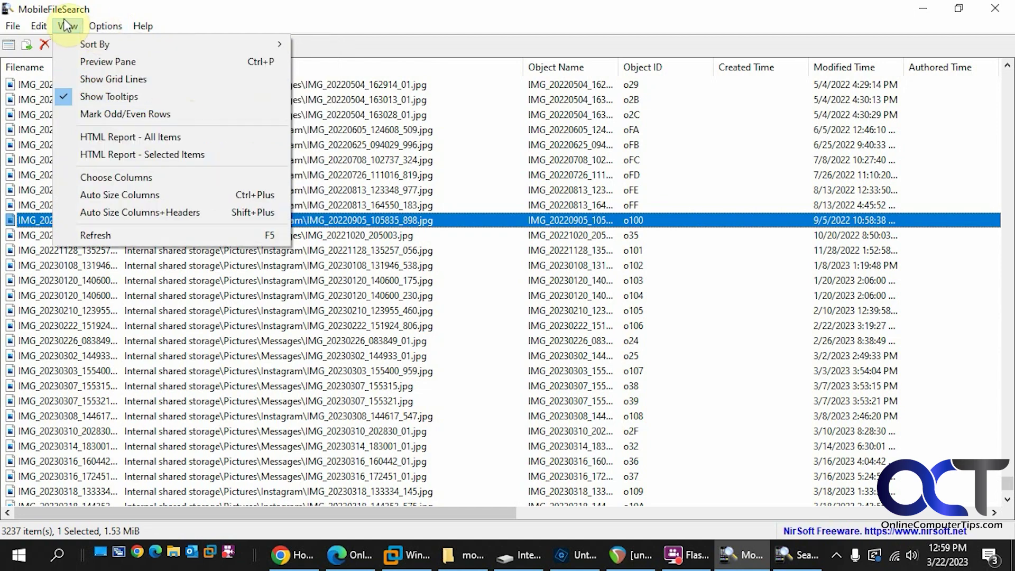
{"action": "left_click", "coordinate": [90, 63]}
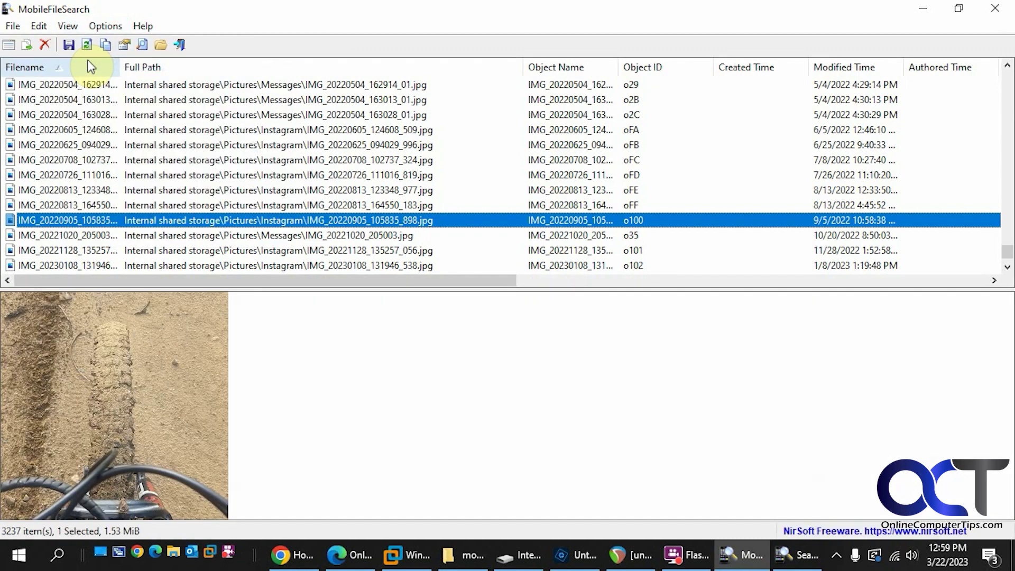
{"action": "left_click", "coordinate": [72, 27]}
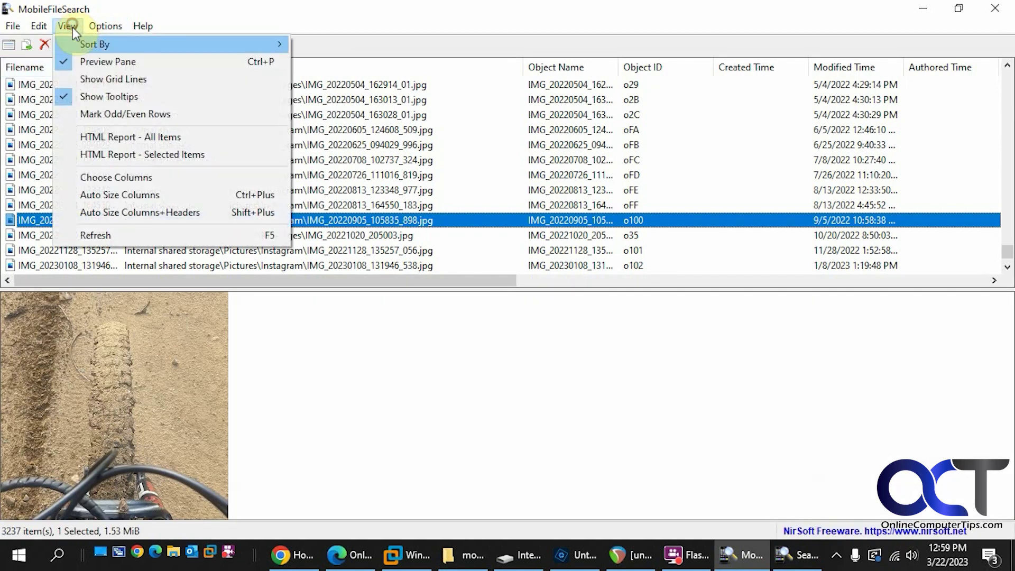
{"action": "left_click", "coordinate": [84, 60]}
- Turn on Show Grid Lines in the results list and open Column Settings
{"action": "left_click", "coordinate": [80, 26]}
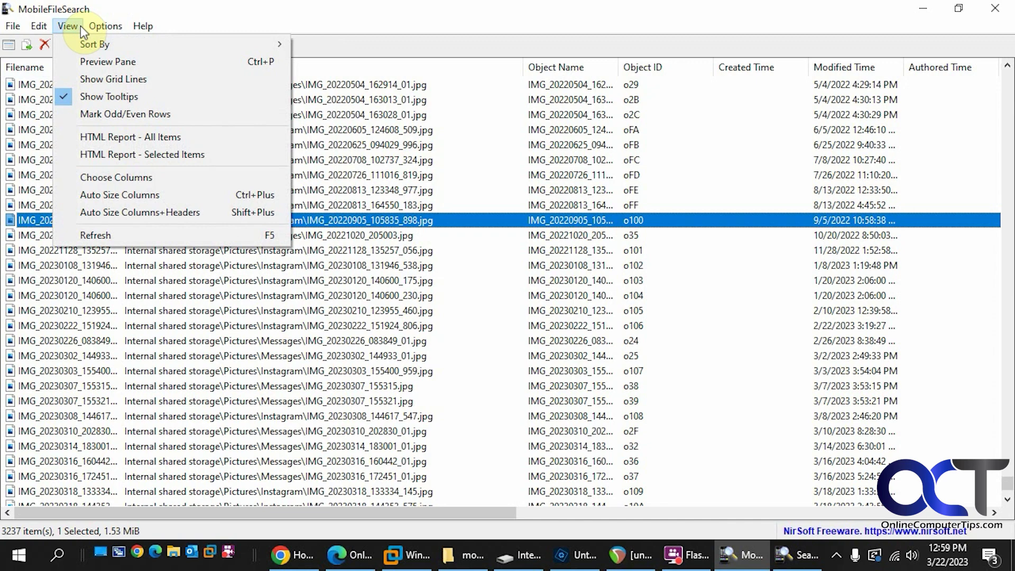
{"action": "left_click", "coordinate": [113, 78]}
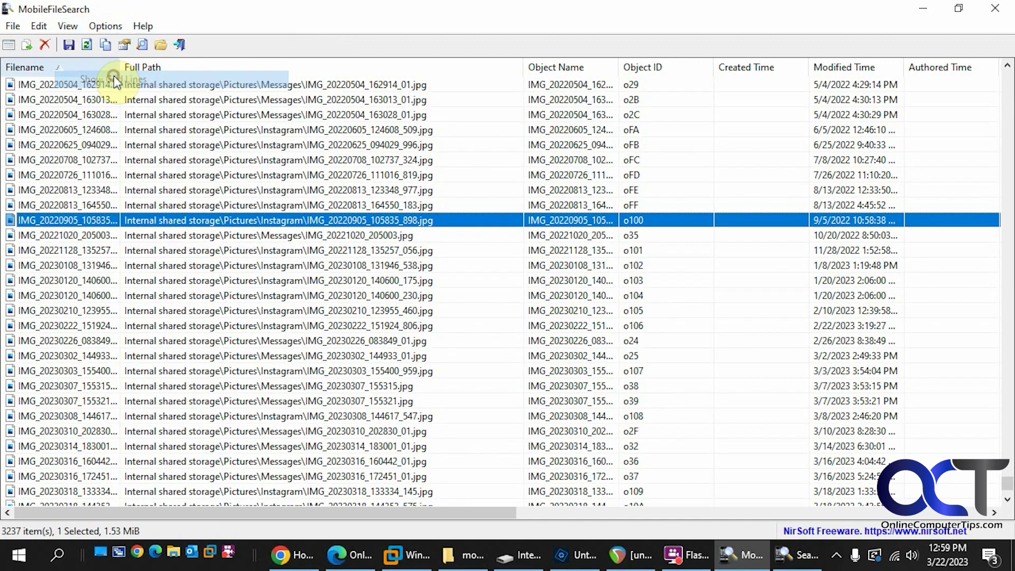
{"action": "left_click", "coordinate": [79, 27]}
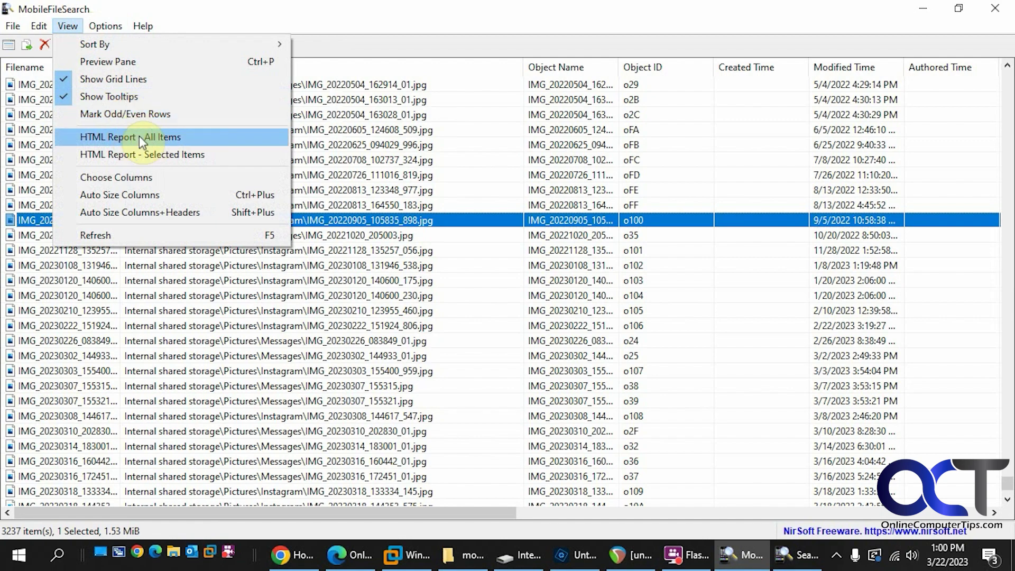
{"action": "left_click", "coordinate": [149, 177]}
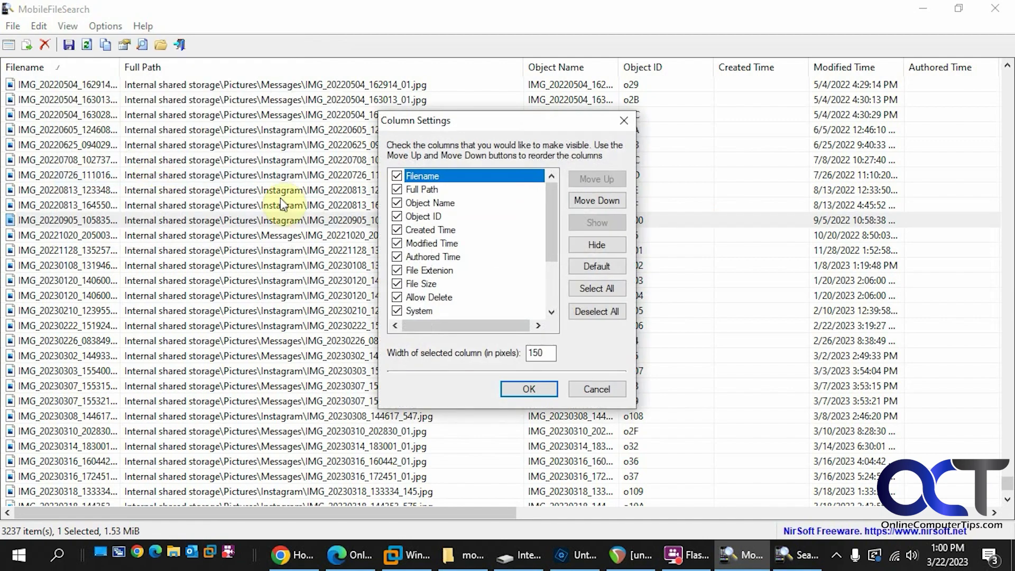
{"action": "scroll", "coordinate": [468, 288], "scroll_direction": "down", "scroll_amount": 2}
{"action": "scroll", "coordinate": [469, 289], "scroll_direction": "up", "scroll_amount": 2}
{"action": "left_click", "coordinate": [595, 387]}
{"action": "left_click", "coordinate": [40, 25]}
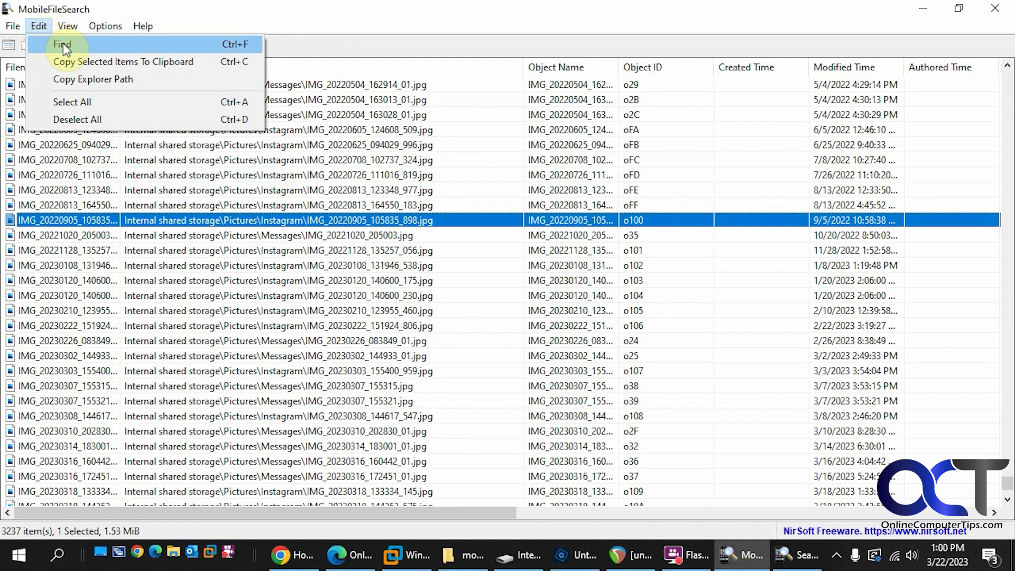
{"action": "key", "text": "Left"}
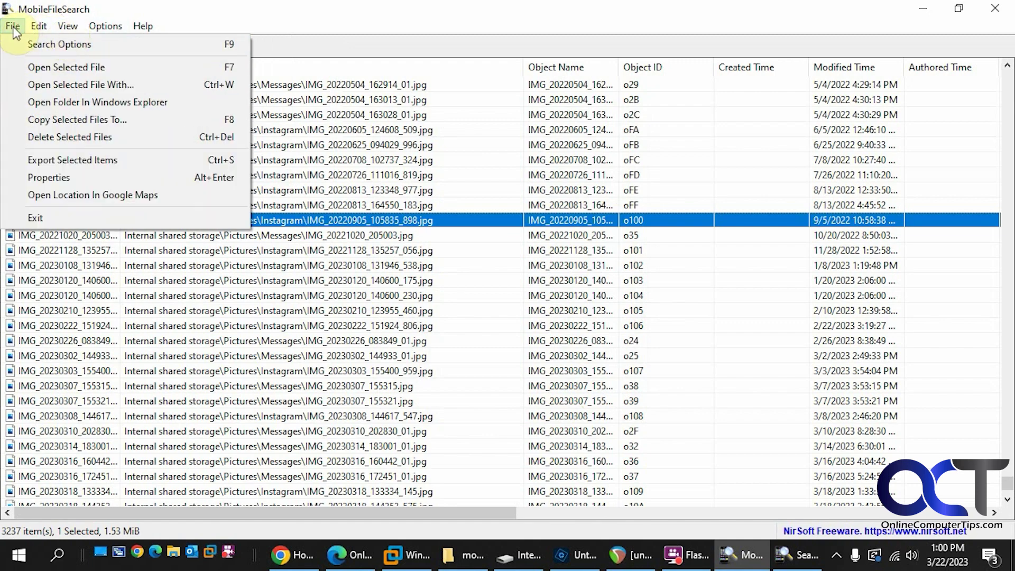
{"action": "key", "text": "Left"}
{"action": "left_click", "coordinate": [186, 11]}
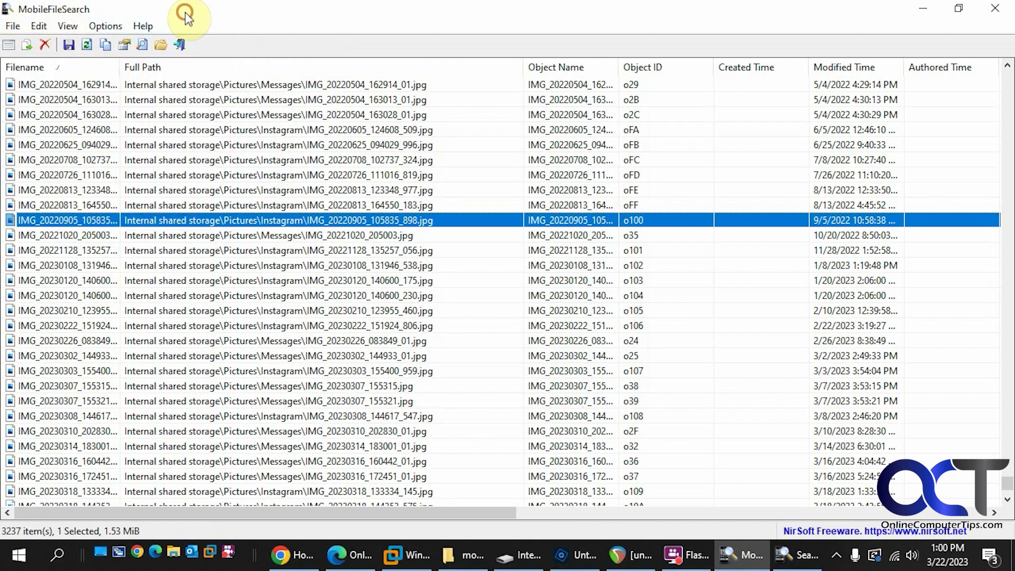
{"action": "right_click", "coordinate": [221, 225]}
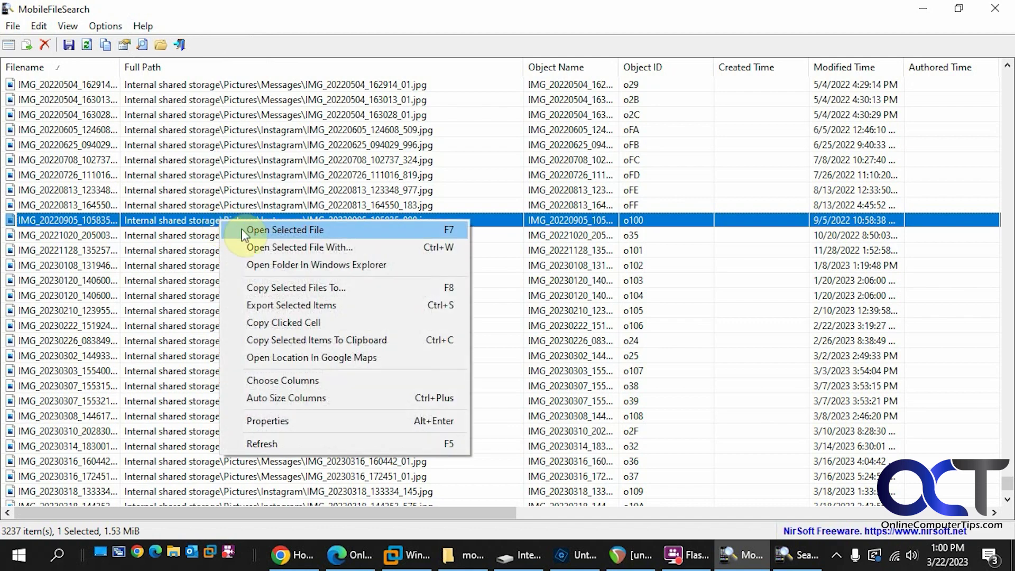
{"action": "left_click", "coordinate": [241, 229]}
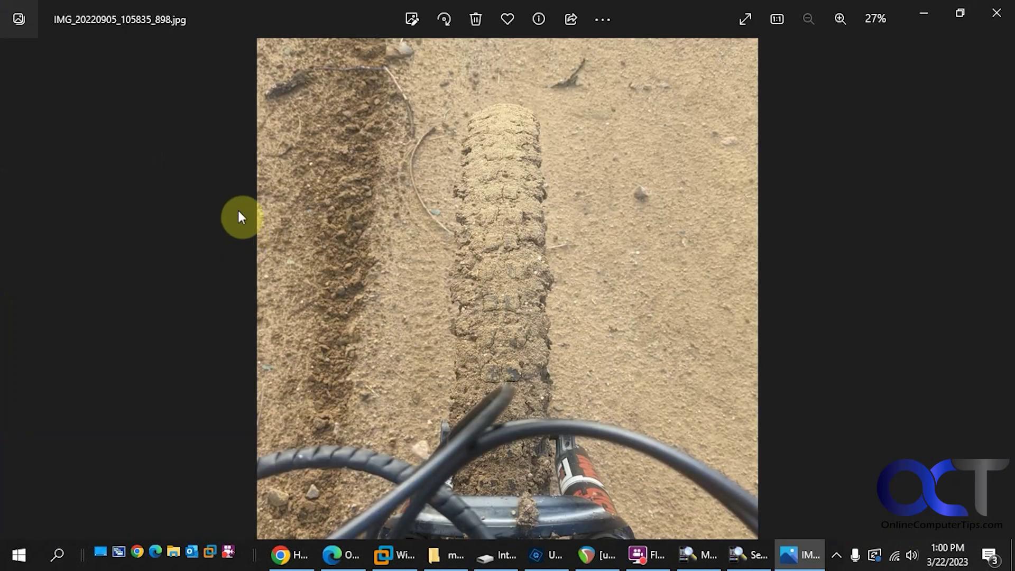
{"action": "left_click", "coordinate": [997, 13]}
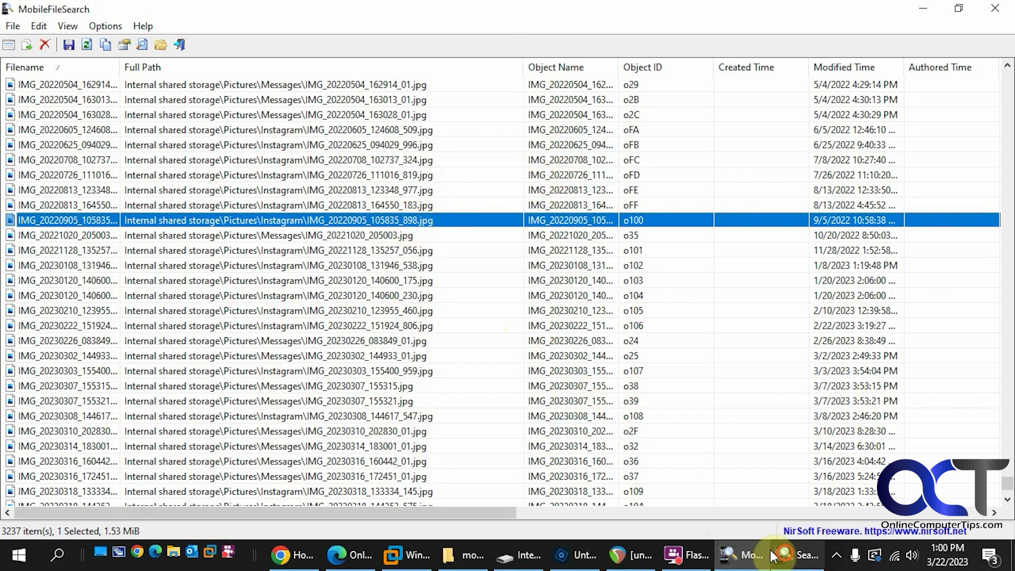
- Bring the Search Options dialog, still set to Pixel 5 and *.jpg, back to the front
{"action": "left_click", "coordinate": [786, 554]}
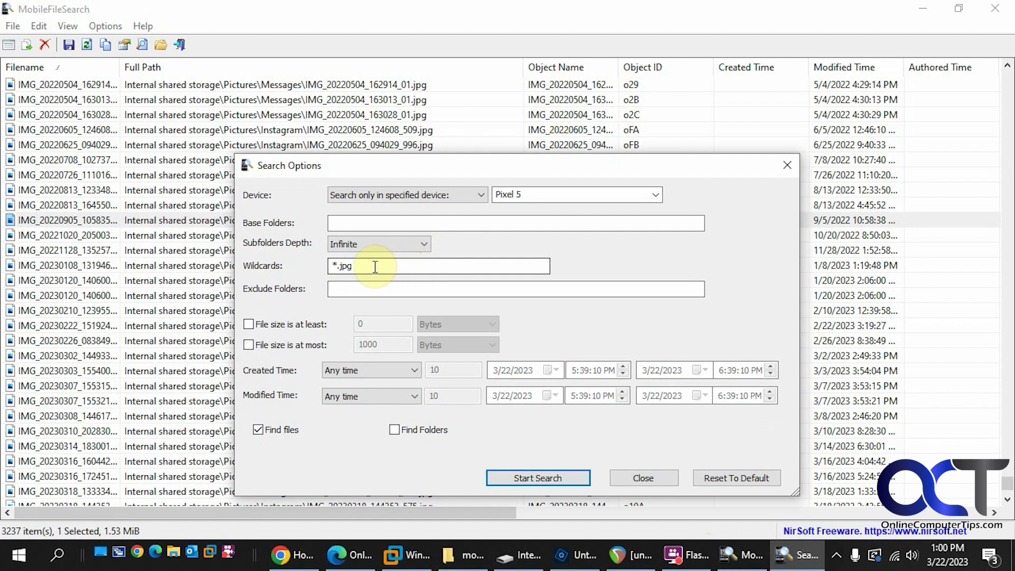